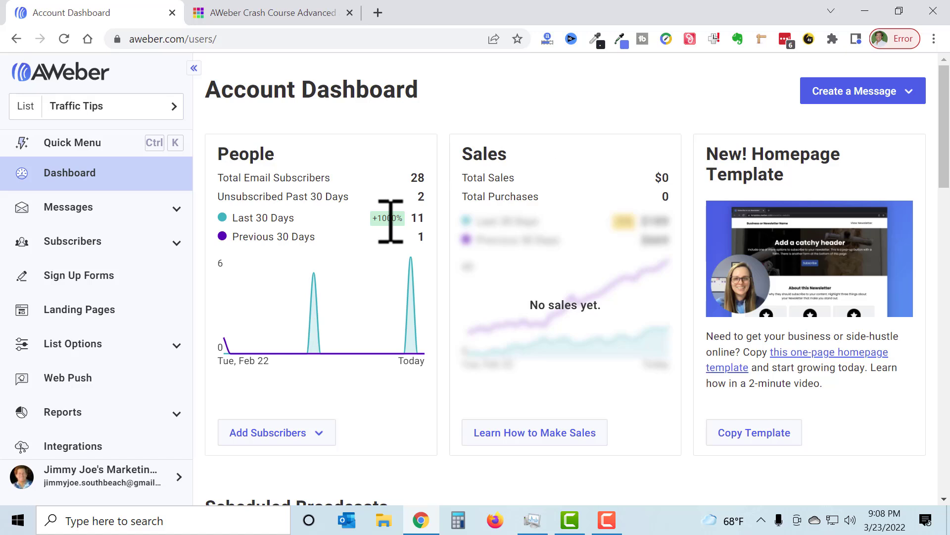
# Start a new website sign up form for the Traffic Tips list.
pyautogui.moveTo(214, 91); pyautogui.dragTo(424, 97)
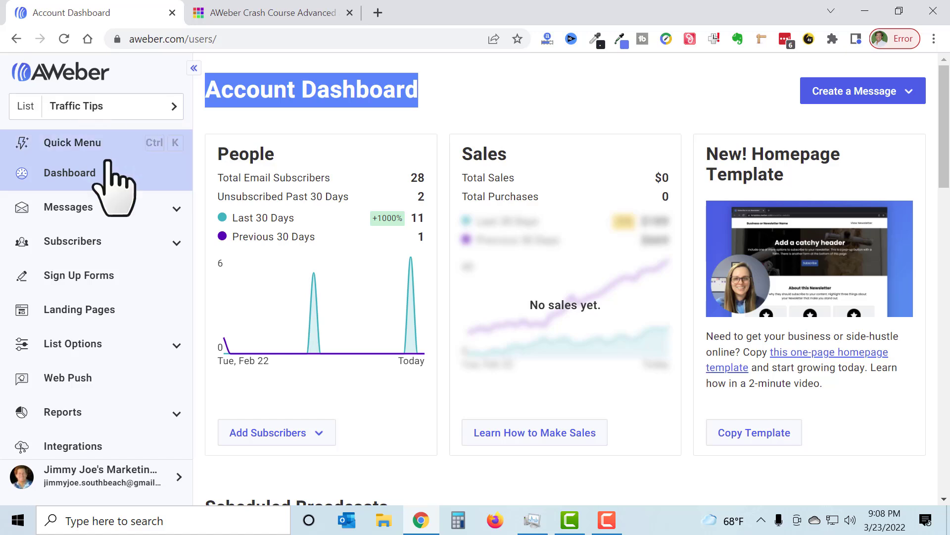
pyautogui.click(86, 278)
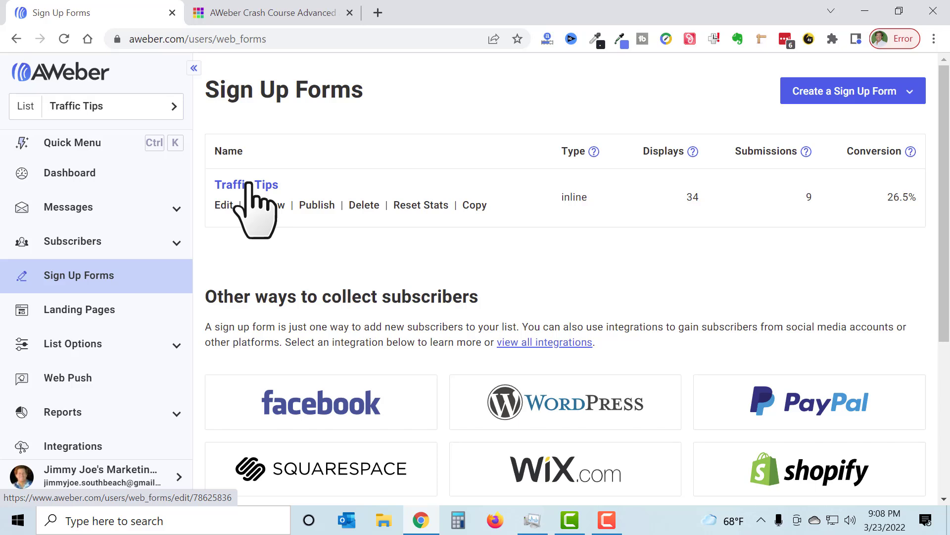
pyautogui.click(883, 94)
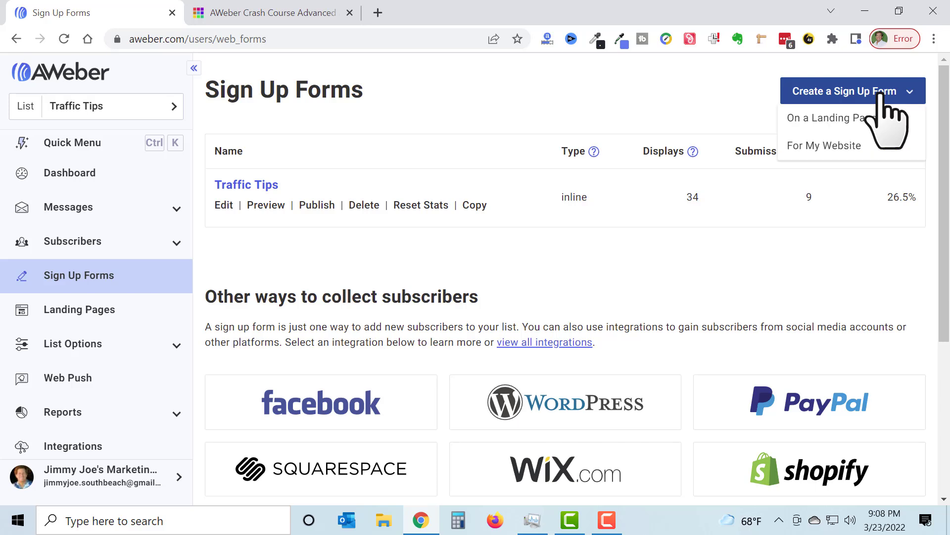
pyautogui.click(843, 148)
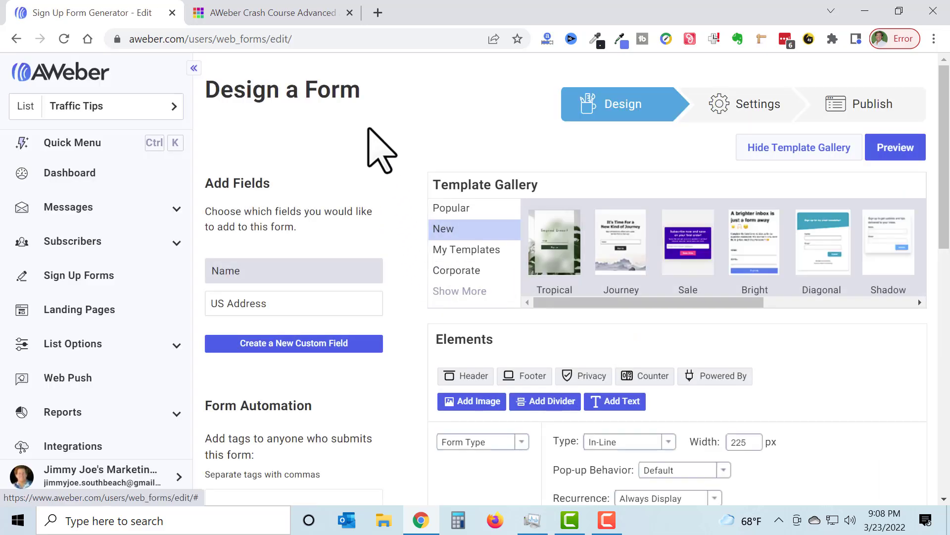
# Add the existing tag "instagram traffic report" to the new form's automation, so it applies to anyone who submits the form.
pyautogui.moveTo(233, 94); pyautogui.dragTo(379, 116)
pyautogui.scroll(-8, 431, 282)
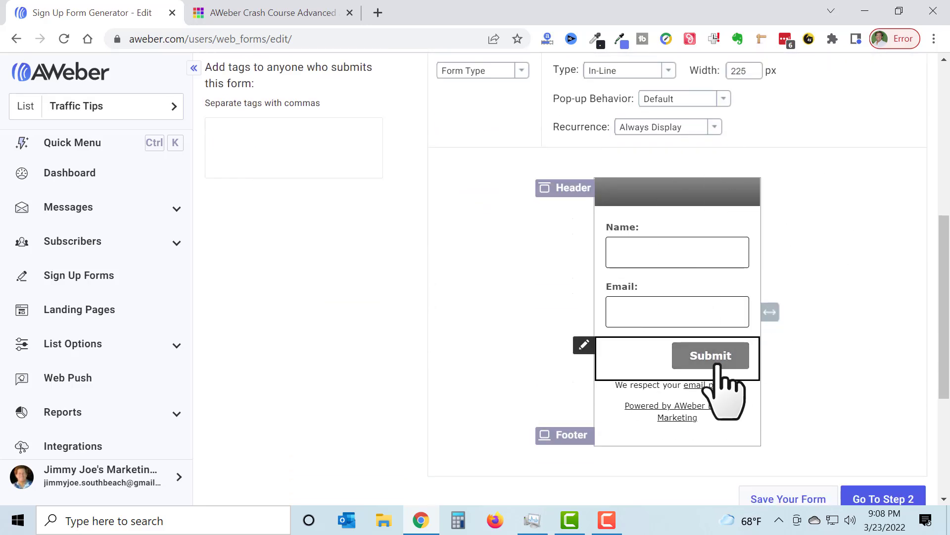
pyautogui.scroll(3, 321, 309)
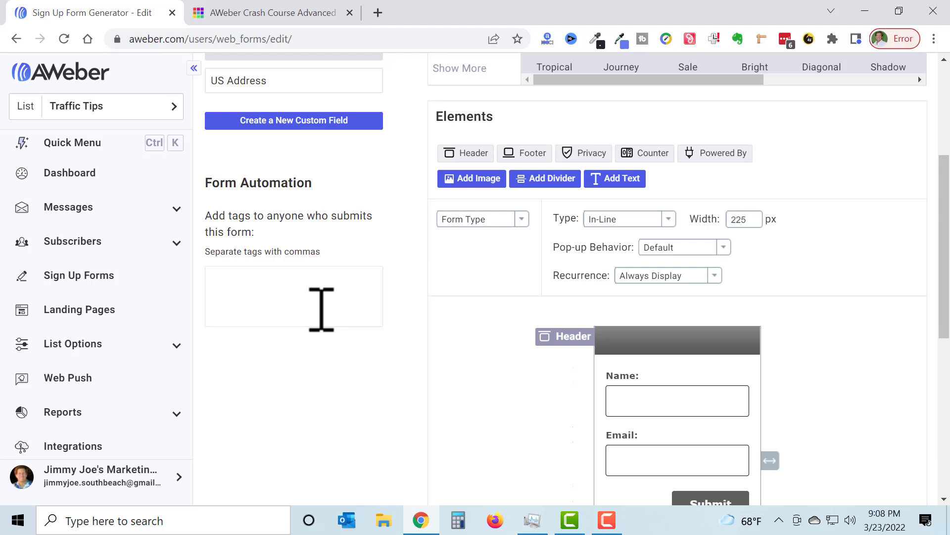
pyautogui.click(275, 289)
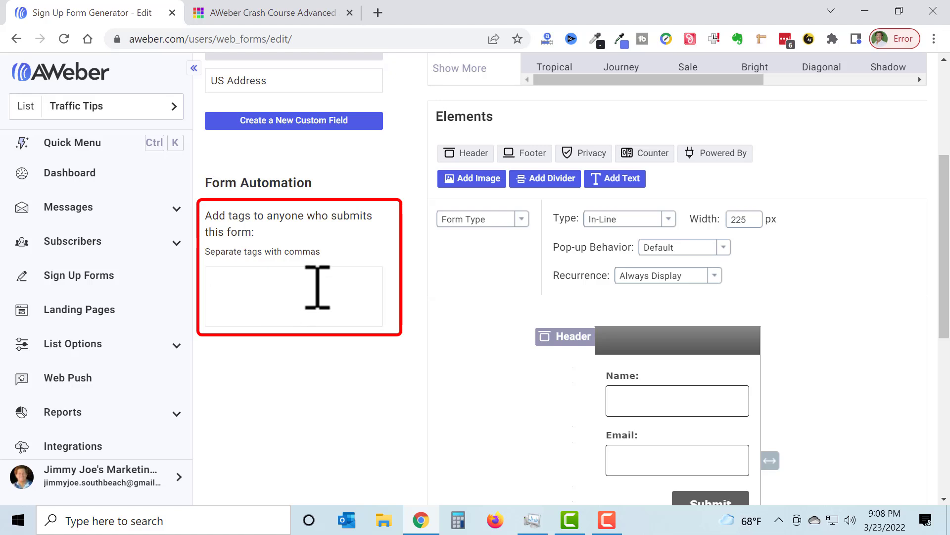
pyautogui.write('ins')
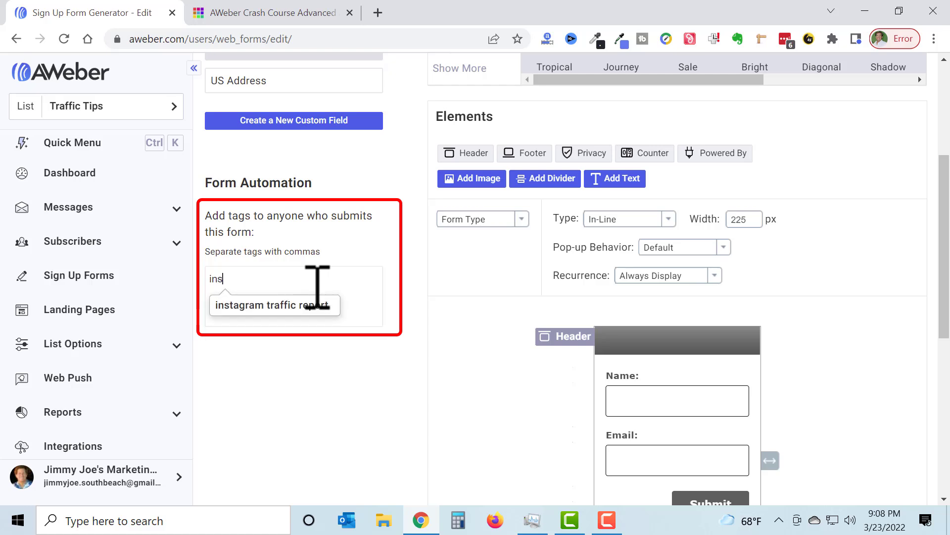
pyautogui.click(313, 305)
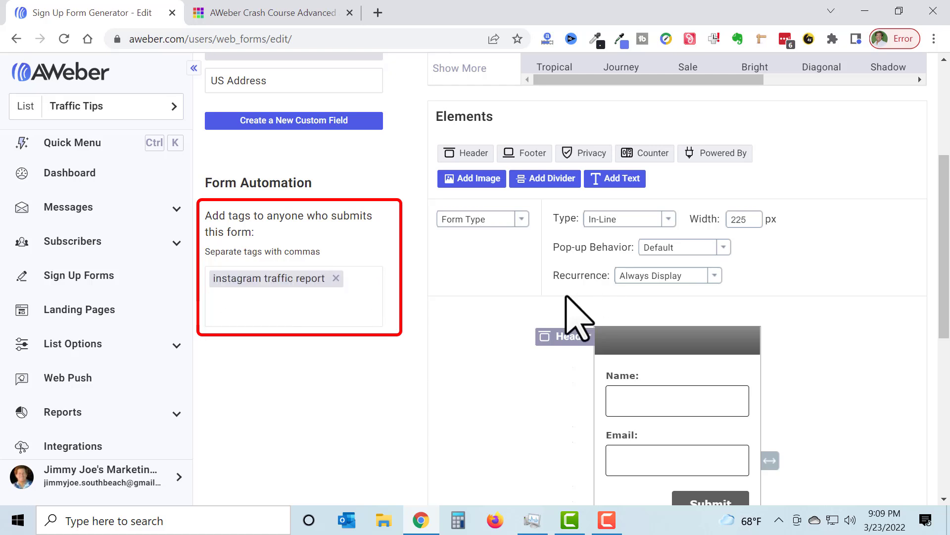
# Save the new form and continue past its basic settings, keeping the defaults, to the publishing options.
pyautogui.scroll(-3, 780, 333)
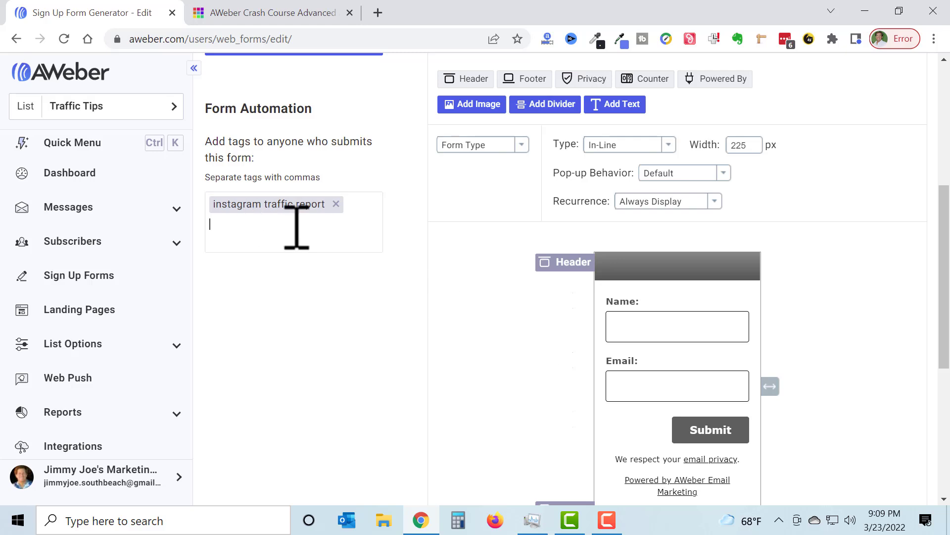
pyautogui.scroll(5, 350, 335)
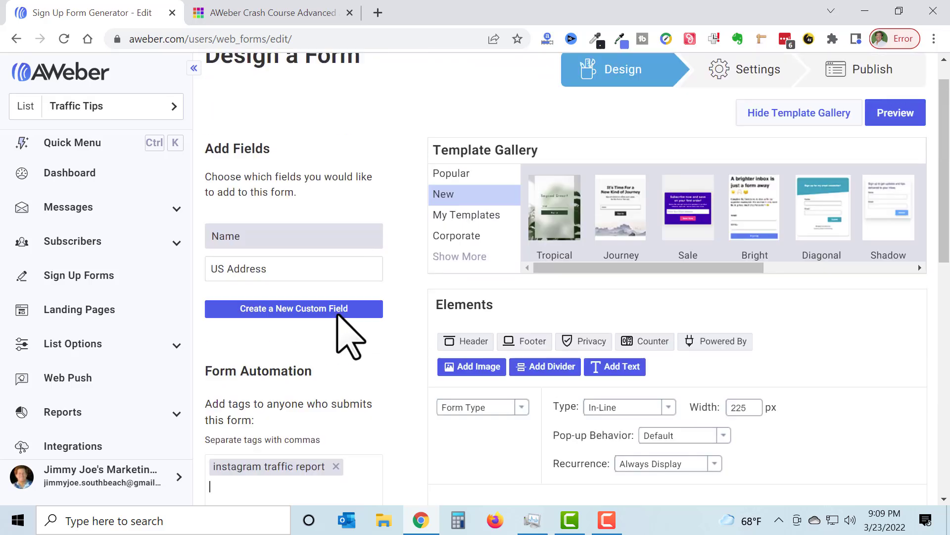
pyautogui.scroll(-1, 345, 341)
pyautogui.scroll(-2, 345, 341)
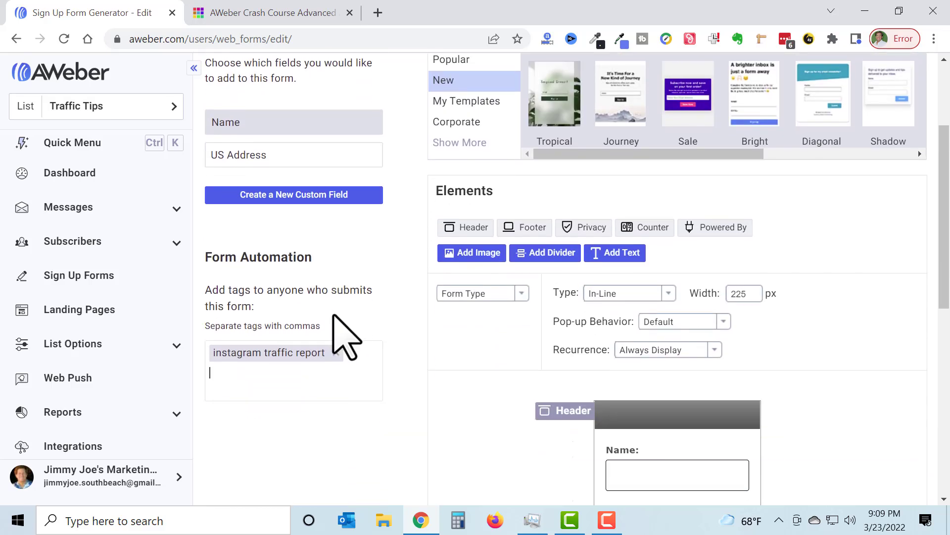
pyautogui.scroll(-5, 573, 346)
pyautogui.scroll(-3, 573, 347)
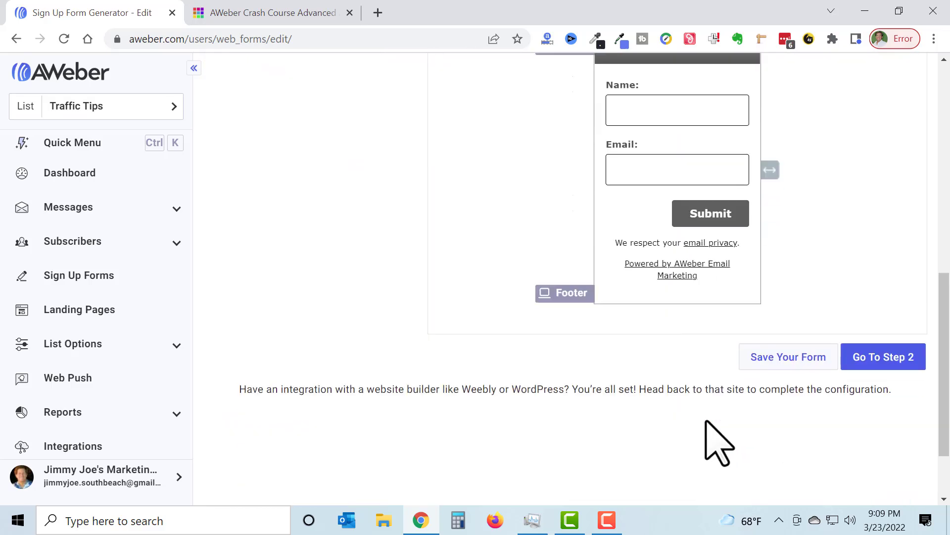
pyautogui.click(790, 351)
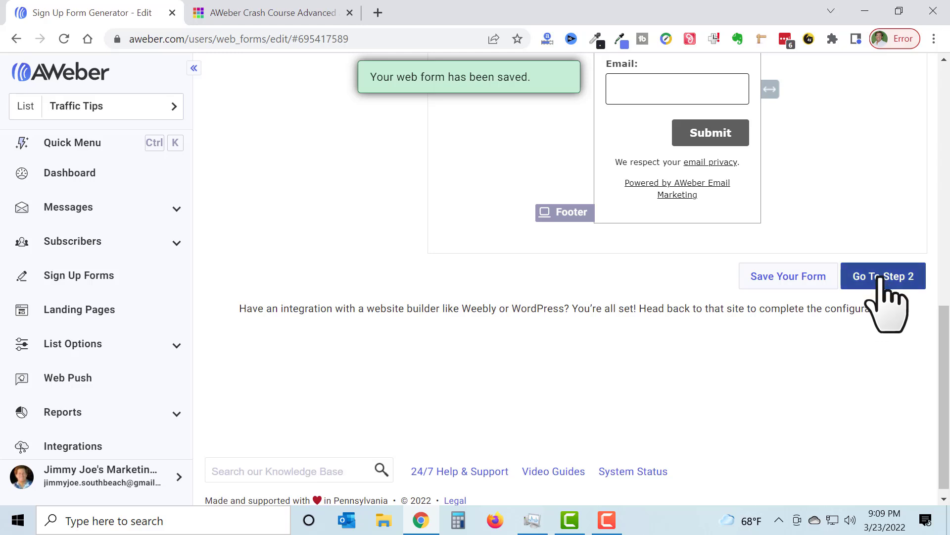
pyautogui.click(884, 278)
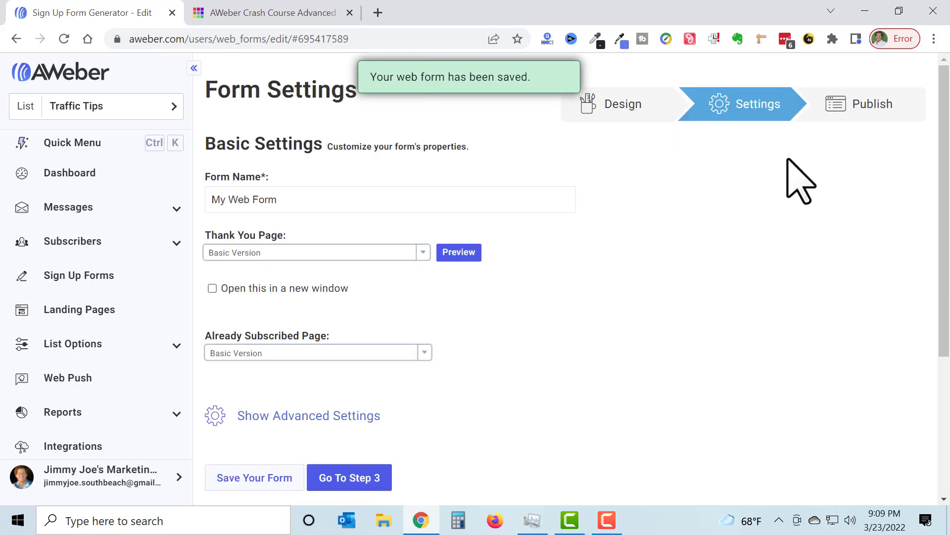
pyautogui.click(368, 476)
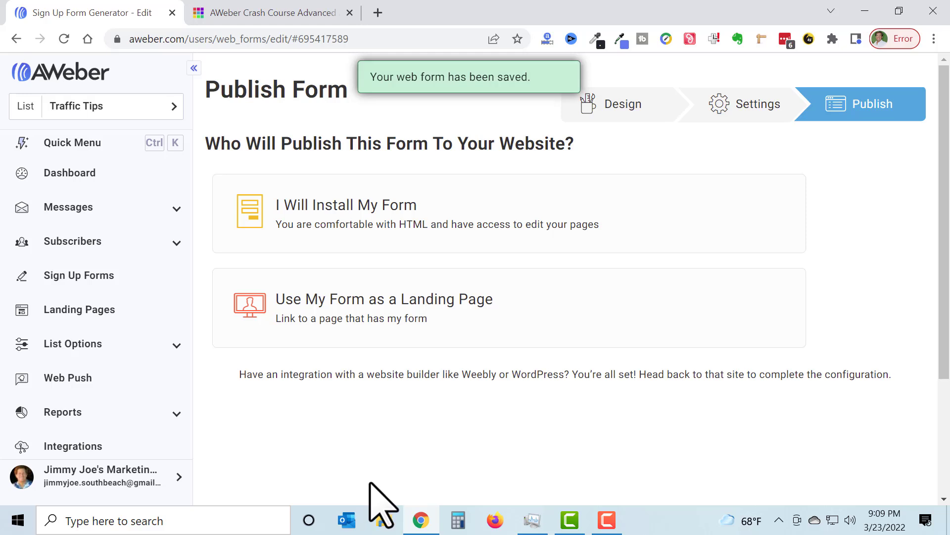
# Examine the new form's self-install code, both the JavaScript snippet and the raw HTML version.
pyautogui.moveTo(340, 204); pyautogui.dragTo(338, 221)
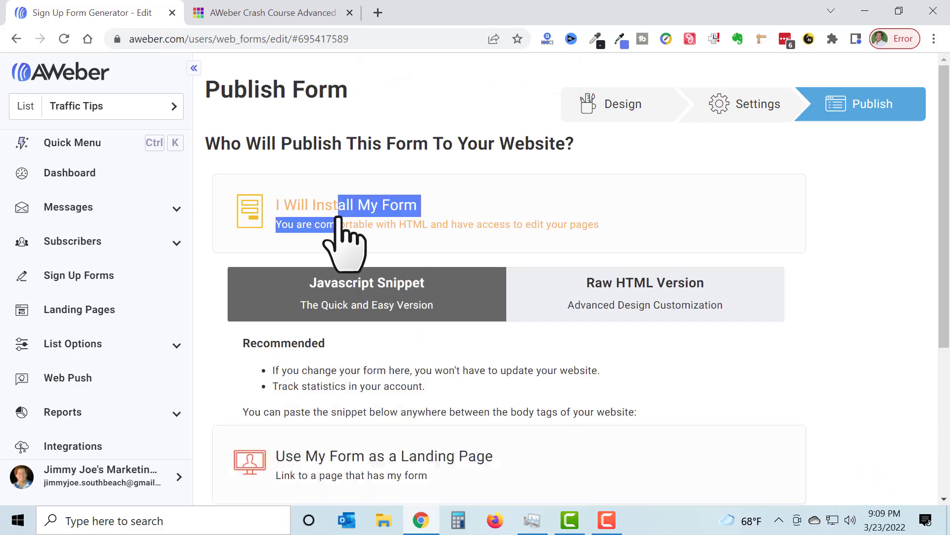
pyautogui.scroll(-4, 366, 257)
pyautogui.scroll(-1, 375, 270)
pyautogui.click(369, 253)
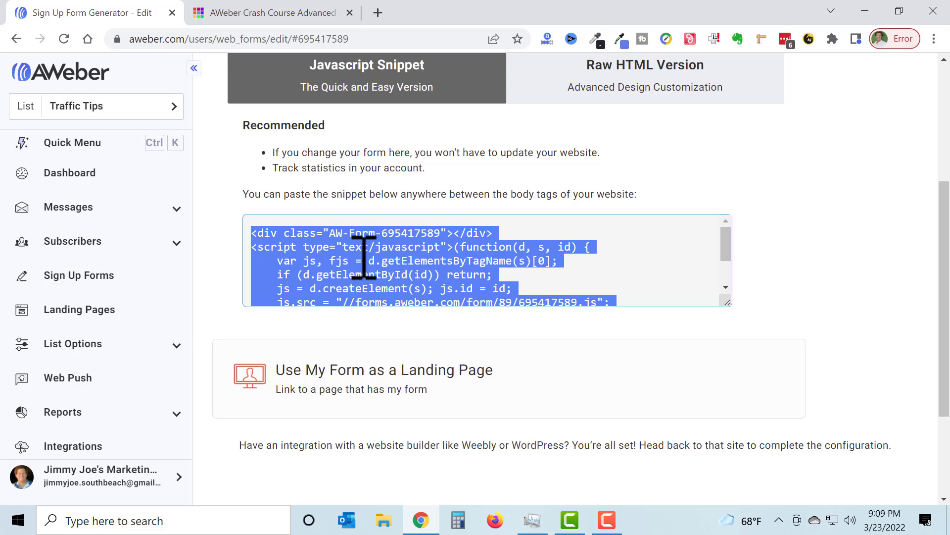
pyautogui.click(628, 106)
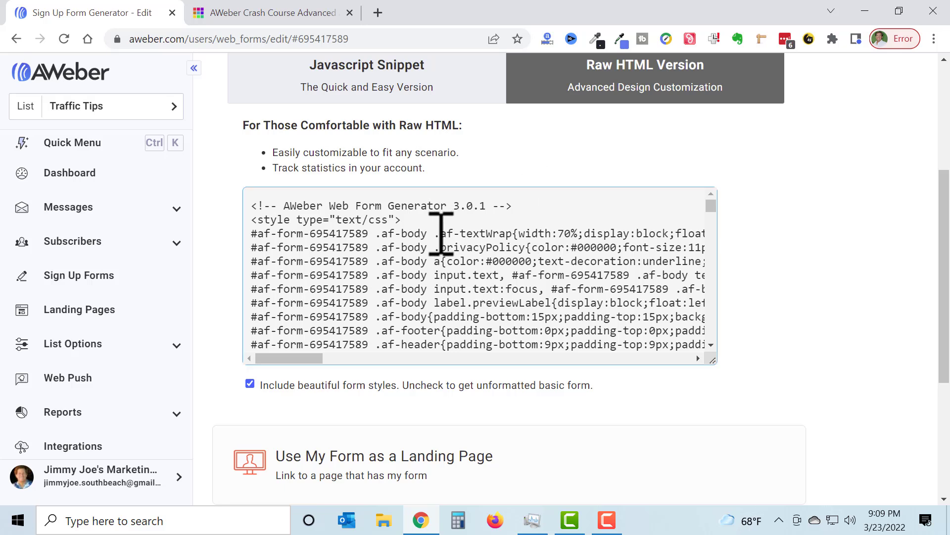
# Open the existing Traffic Tips sign up form for editing and add the tag "instagram traffic report" to its form automation.
pyautogui.click(90, 277)
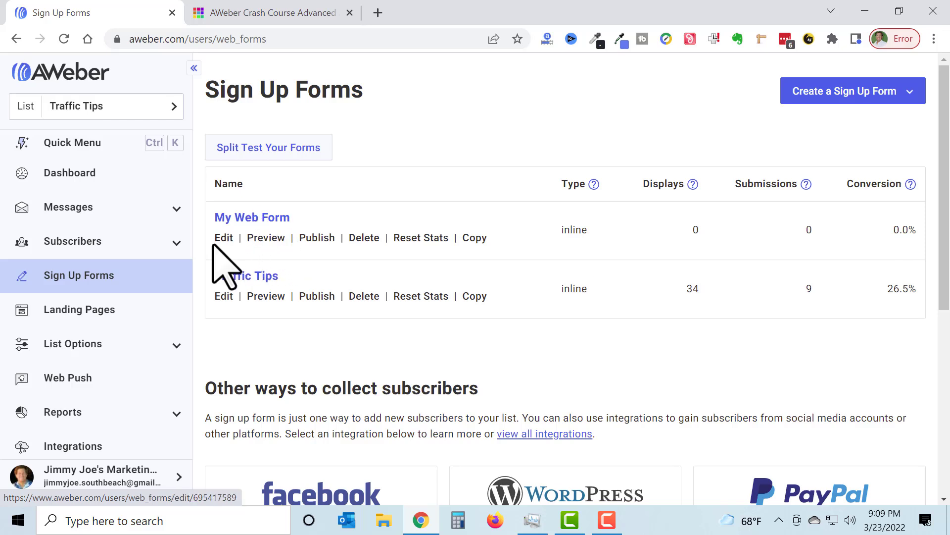
pyautogui.click(245, 281)
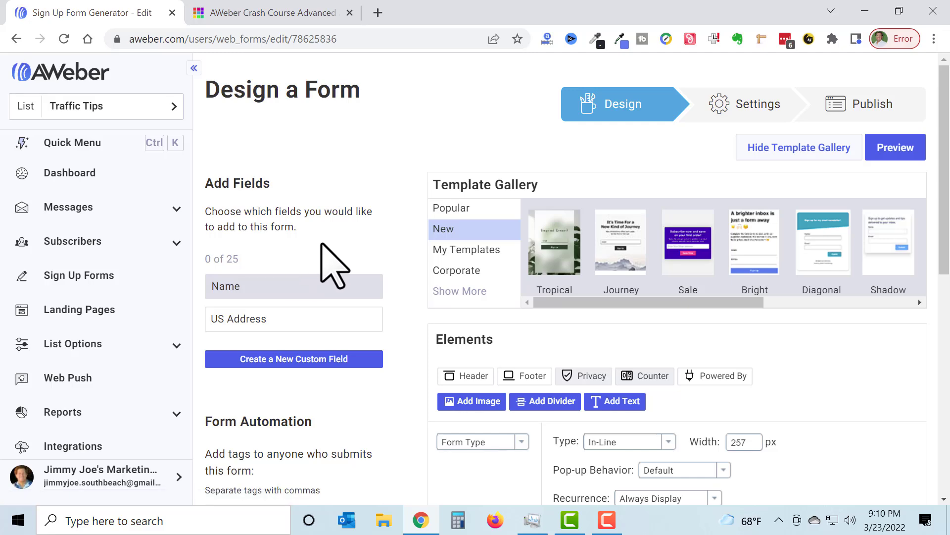
pyautogui.scroll(-7, 346, 270)
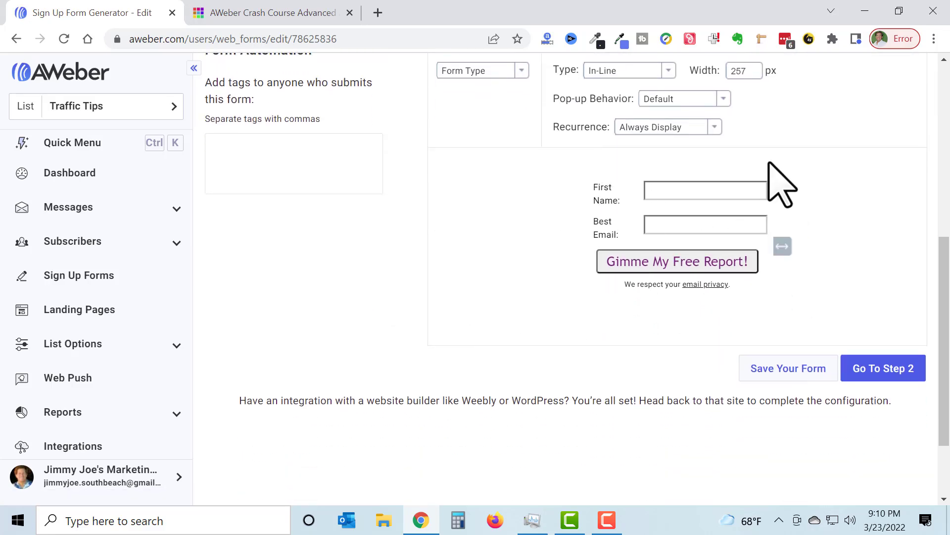
pyautogui.scroll(2, 297, 354)
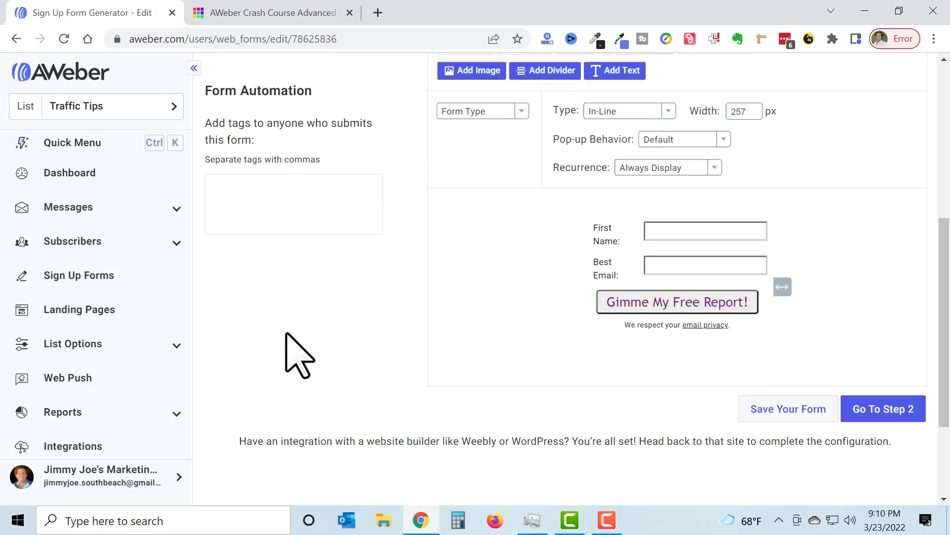
pyautogui.click(281, 210)
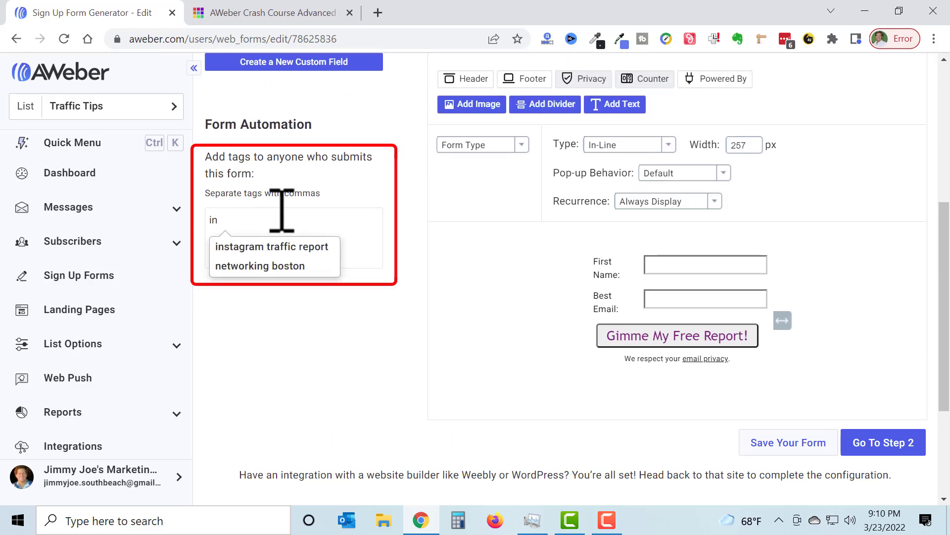
pyautogui.click(288, 249)
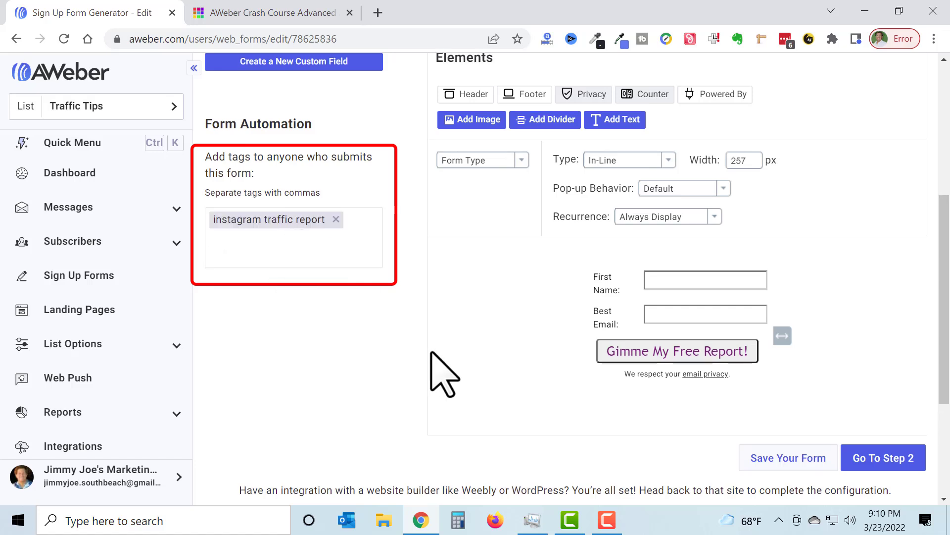
# Save the tagged Traffic Tips form and continue past its settings, leaving them as they are, to the publishing step.
pyautogui.click(783, 463)
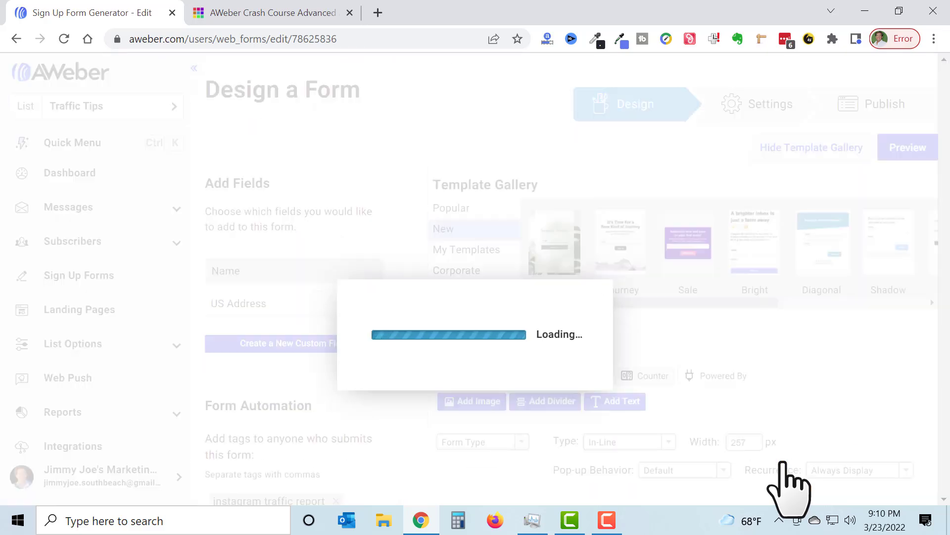
pyautogui.scroll(-7, 782, 463)
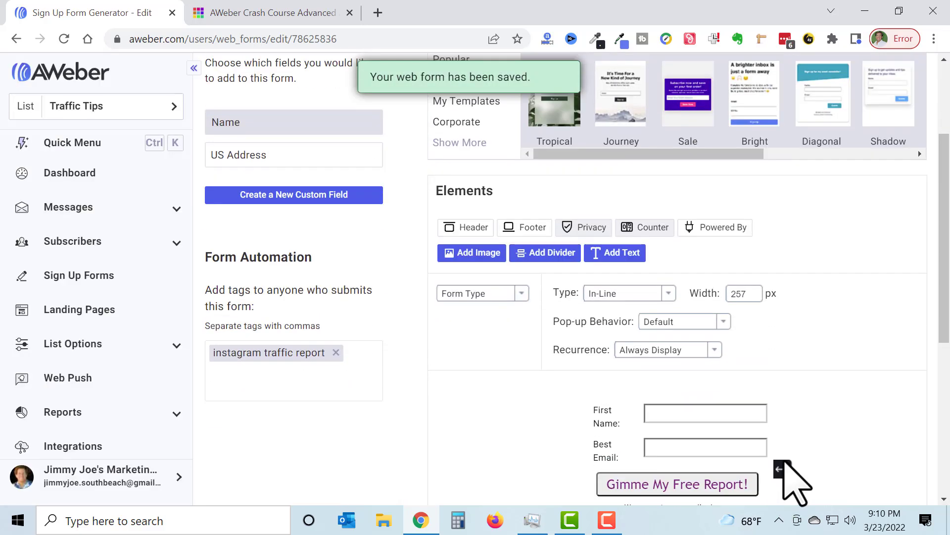
pyautogui.click(886, 372)
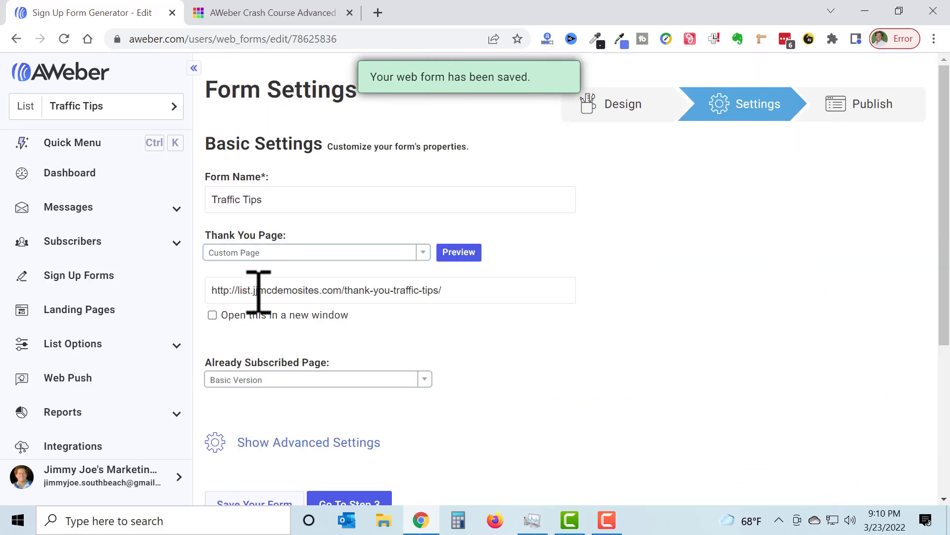
pyautogui.scroll(-3, 693, 329)
pyautogui.scroll(-2, 335, 293)
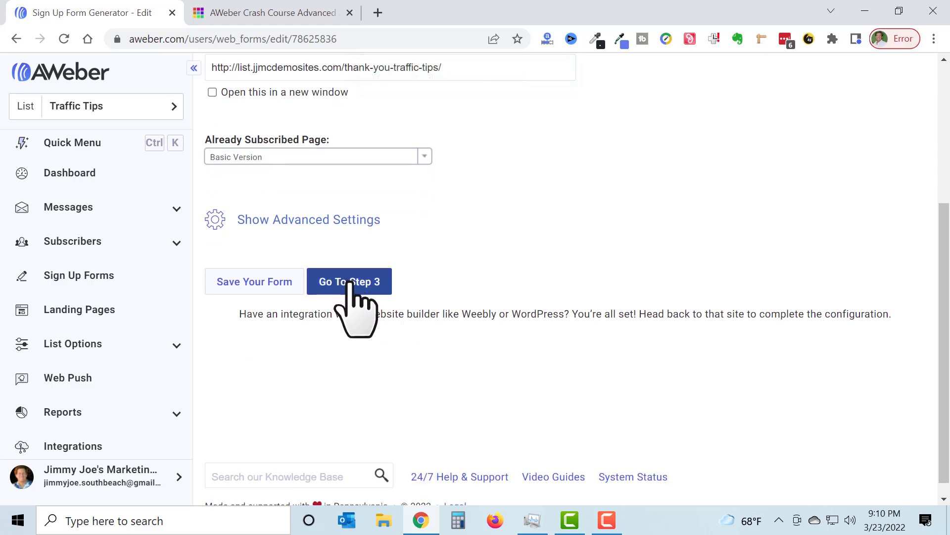
pyautogui.click(353, 285)
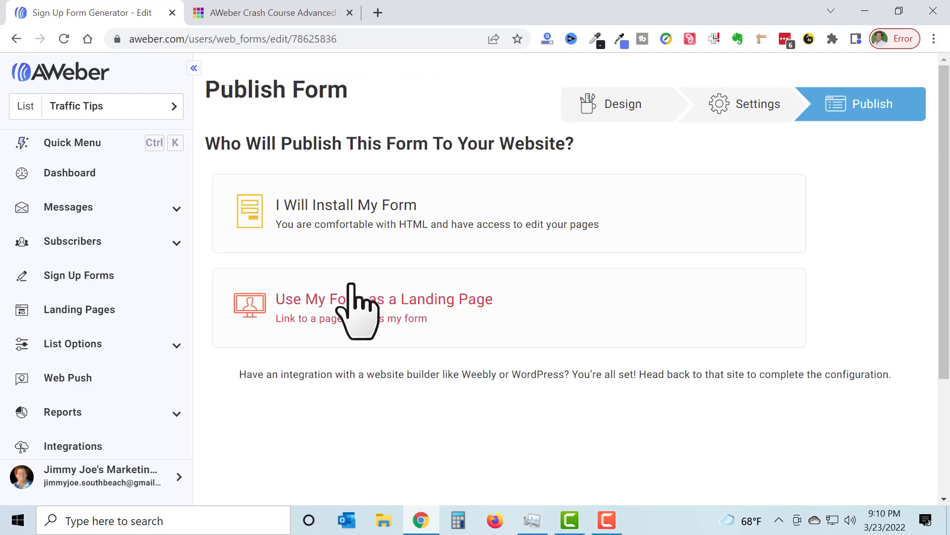
# Examine the Traffic Tips form's self-install code, enlarging the JavaScript snippet box to show all of it, and its raw HTML version.
pyautogui.click(350, 210)
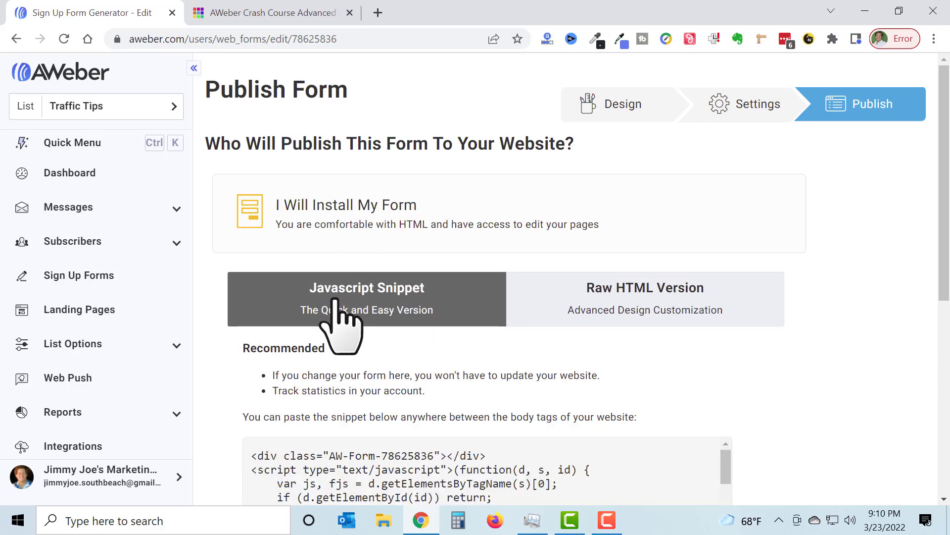
pyautogui.scroll(-3, 338, 304)
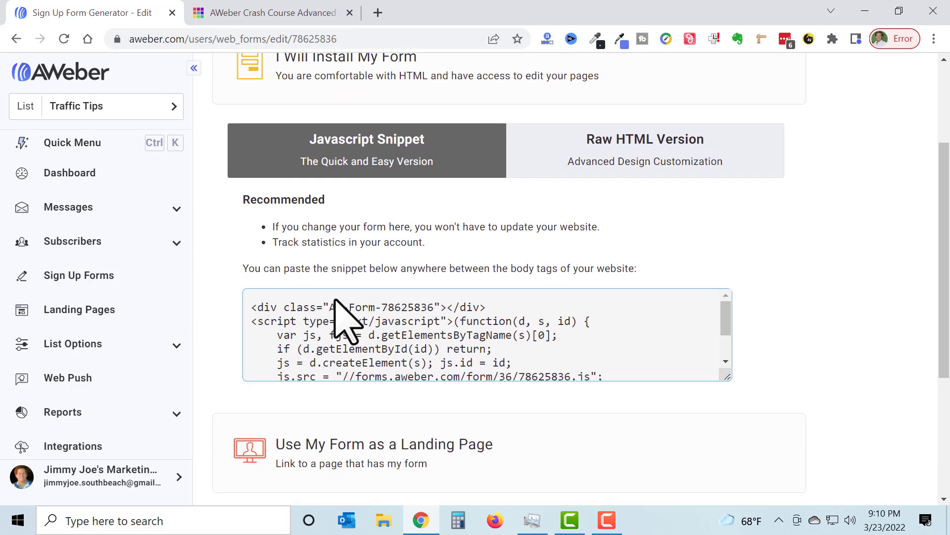
pyautogui.click(335, 340)
pyautogui.moveTo(727, 378); pyautogui.dragTo(768, 489)
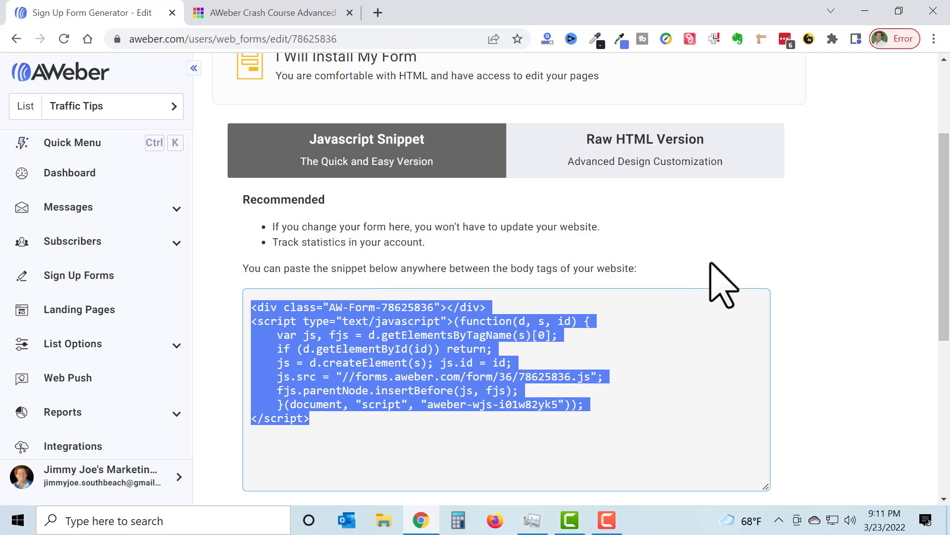
pyautogui.click(634, 163)
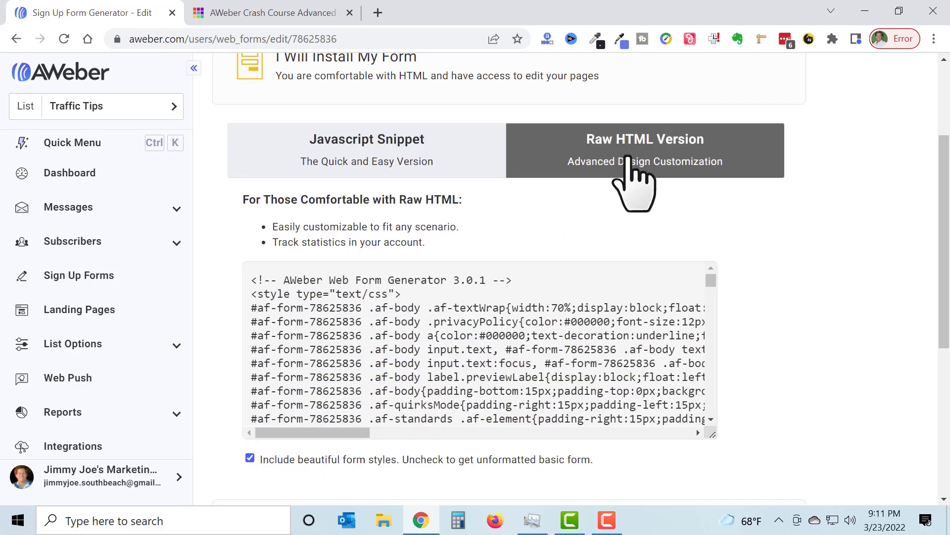
pyautogui.scroll(-5, 733, 351)
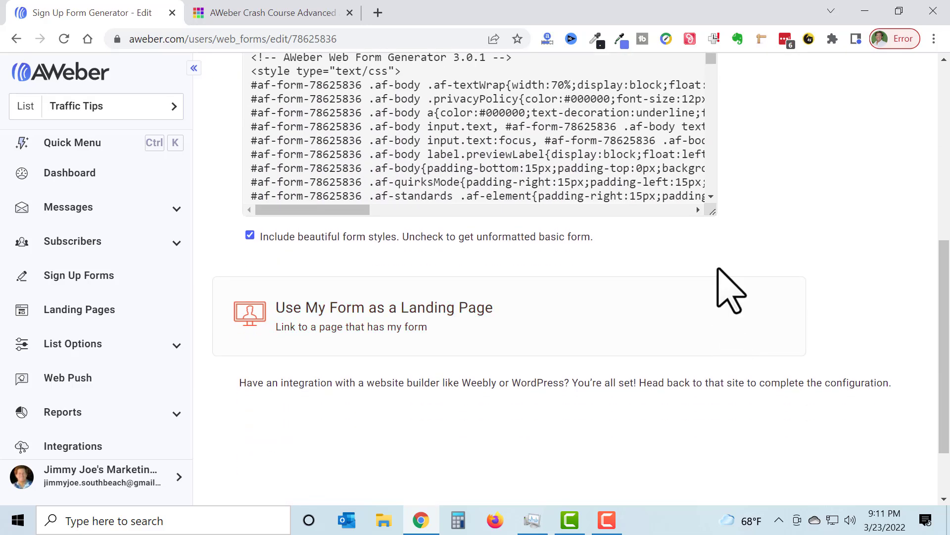
# Enlarge the raw HTML code box to show more of the Traffic Tips form's code, and select all of that code.
pyautogui.moveTo(712, 212); pyautogui.dragTo(806, 518)
pyautogui.click(483, 168)
pyautogui.hotkey('ctrl', 'a')
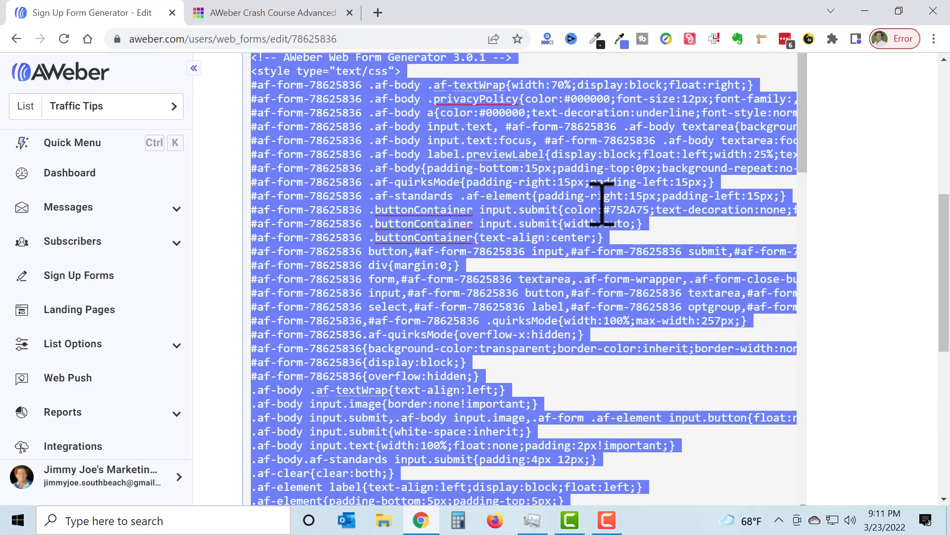
pyautogui.scroll(5, 713, 275)
pyautogui.scroll(2, 861, 233)
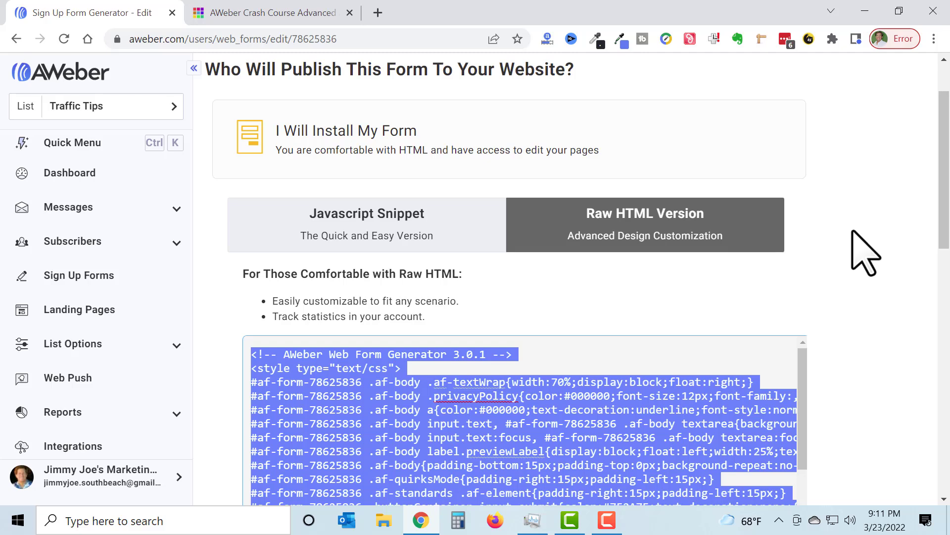
pyautogui.scroll(-1, 869, 247)
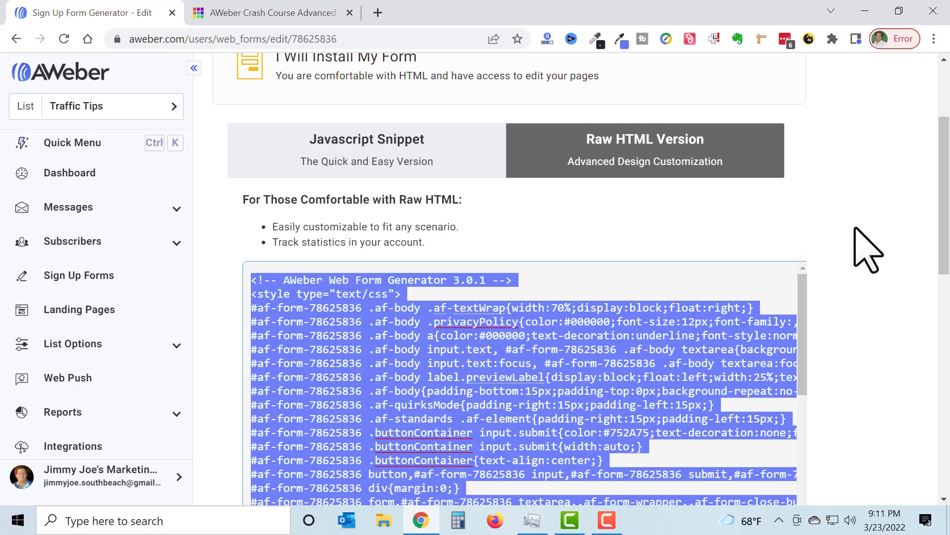
pyautogui.scroll(-3, 868, 247)
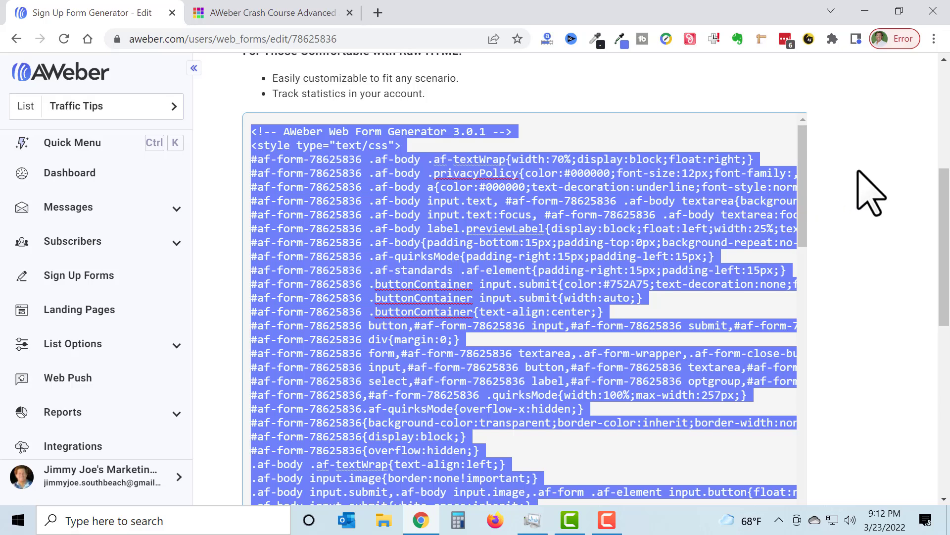
pyautogui.scroll(-1, 871, 193)
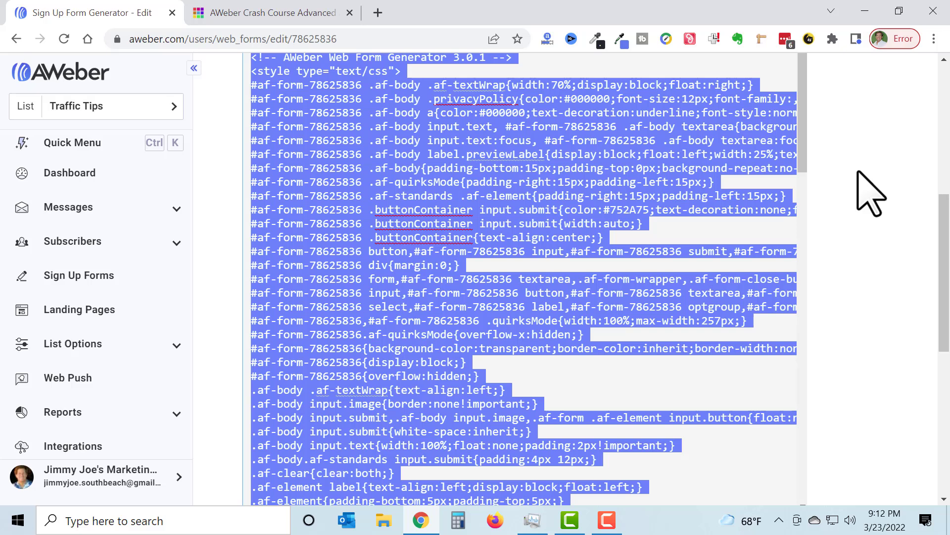
# Switch the self-install code back to the JavaScript snippet and select the entire snippet.
pyautogui.scroll(3, 871, 193)
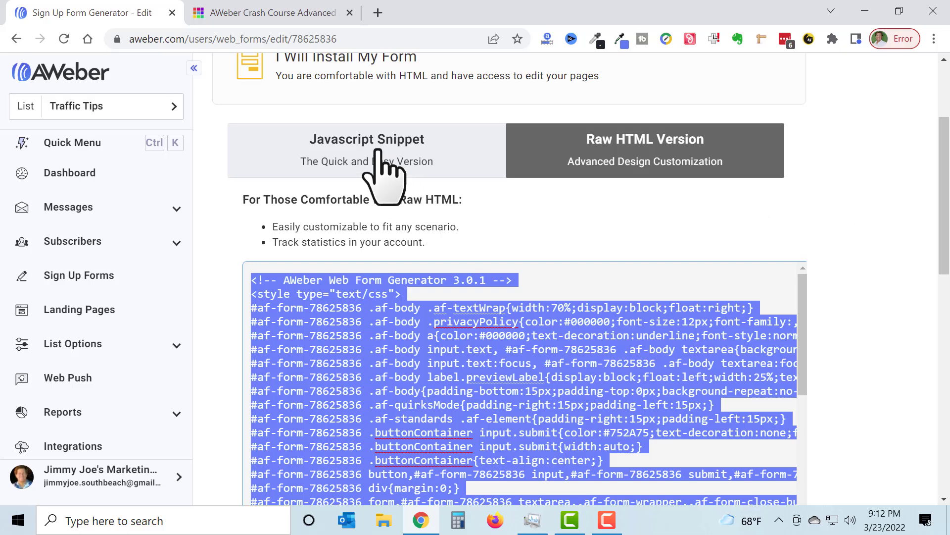
pyautogui.click(384, 177)
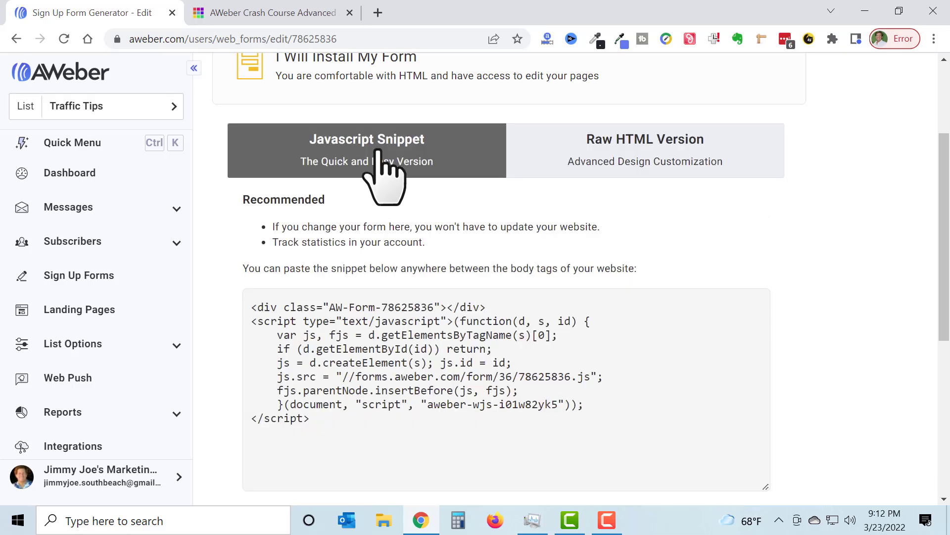
pyautogui.click(350, 340)
pyautogui.scroll(-6, 857, 309)
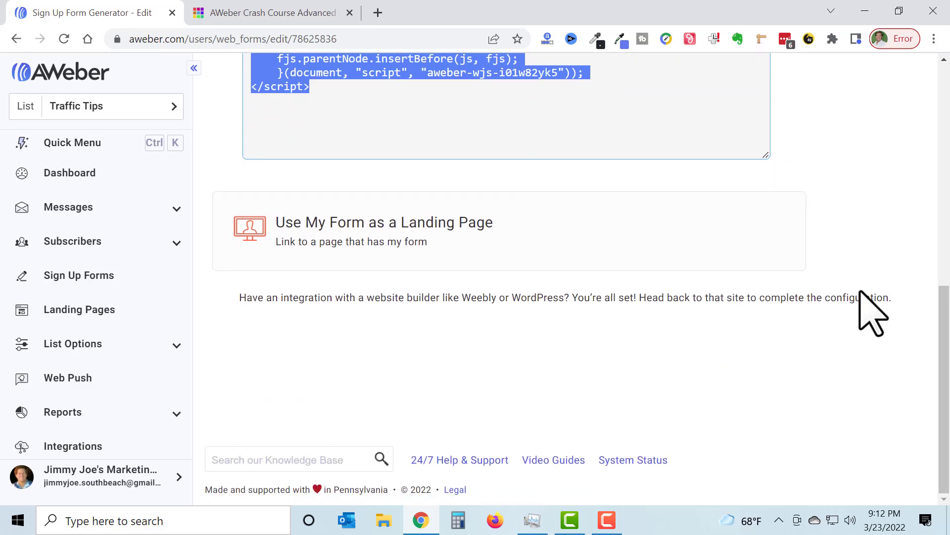